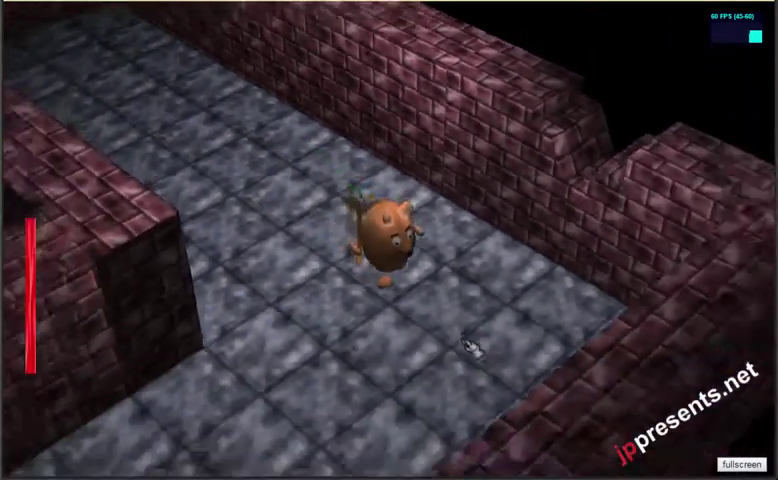
pyautogui.scroll(-3, 370, 323)
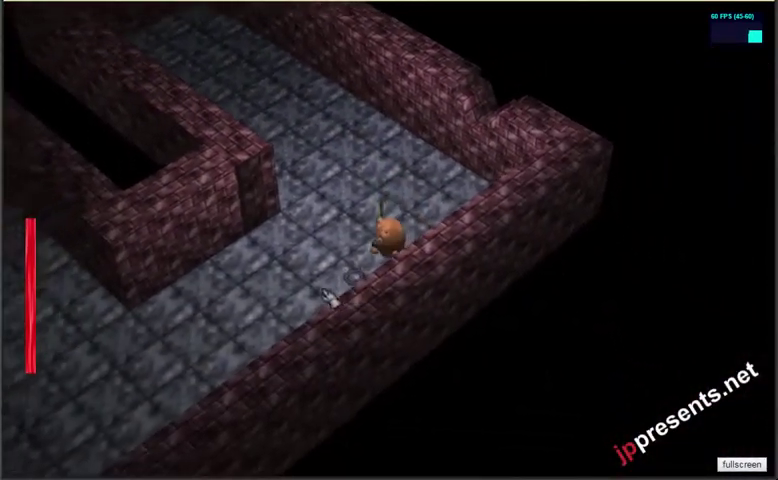
# - Walk the hero back and forth along the corridor, stepping away from incoming fireballs
pyautogui.click(338, 296)
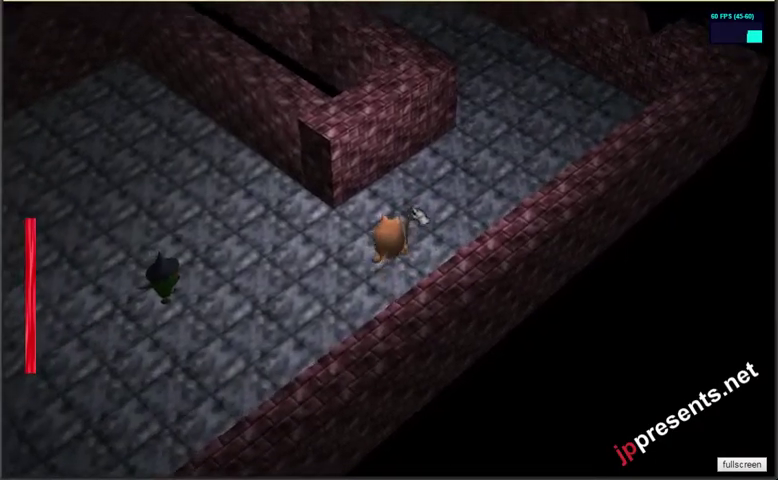
pyautogui.click(447, 226)
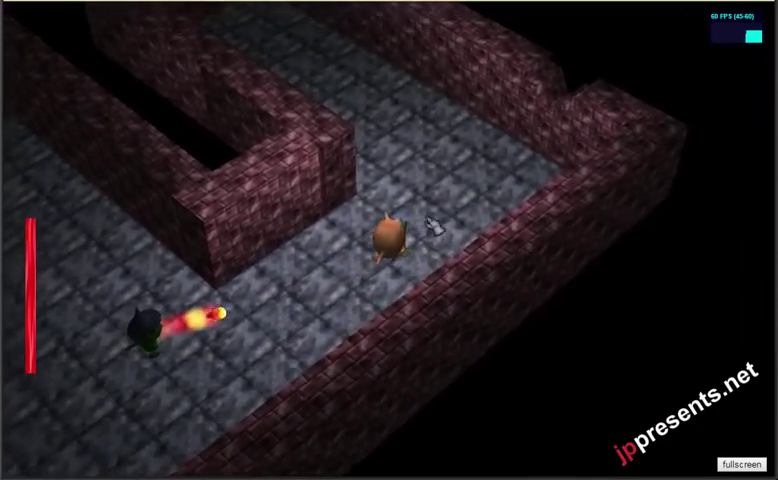
pyautogui.click(435, 215)
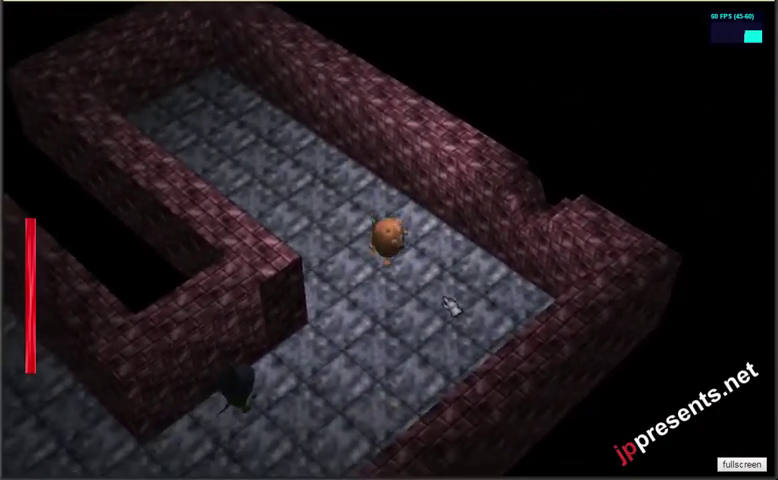
pyautogui.click(333, 319)
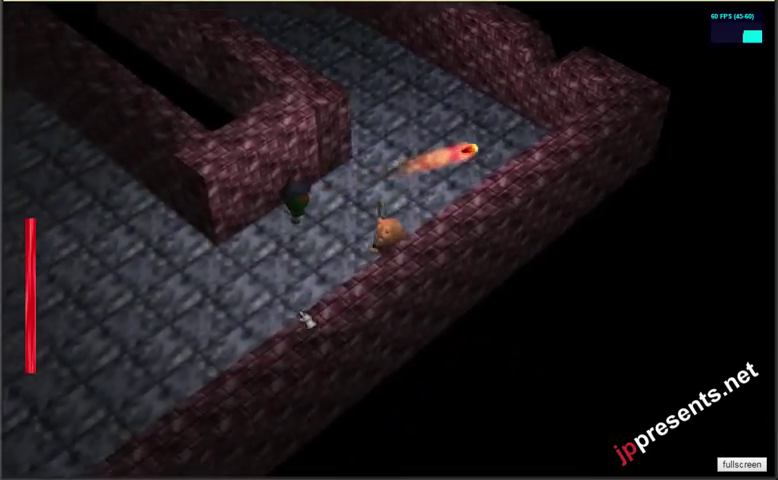
pyautogui.click(257, 236)
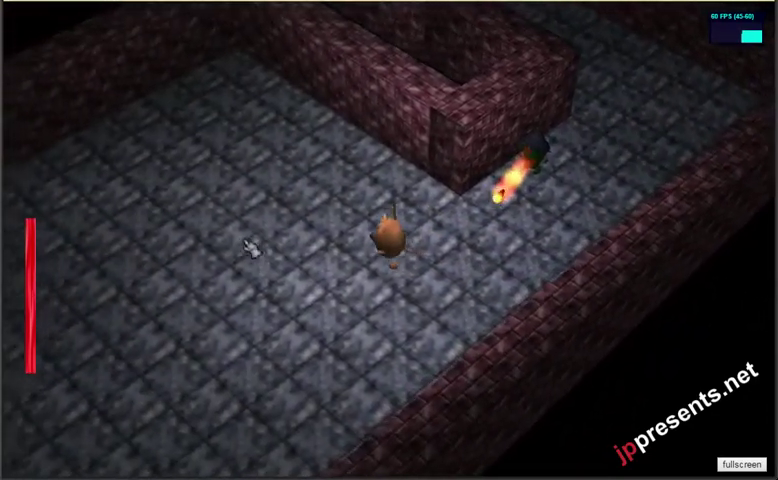
pyautogui.click(431, 313)
pyautogui.click(533, 257)
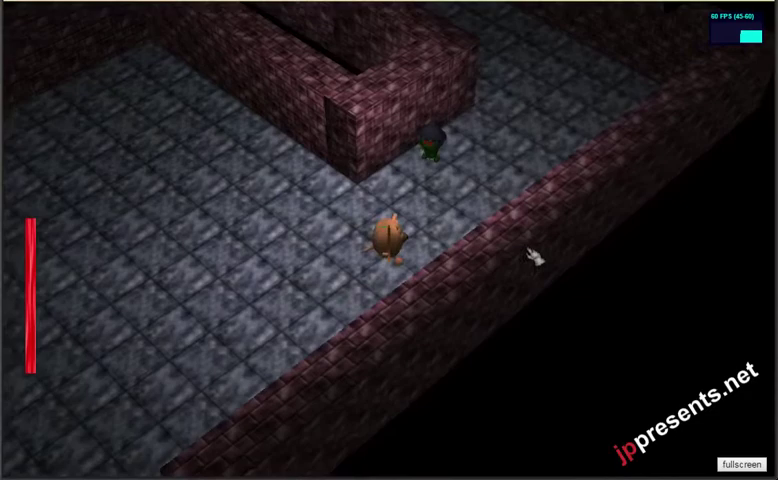
pyautogui.click(566, 180)
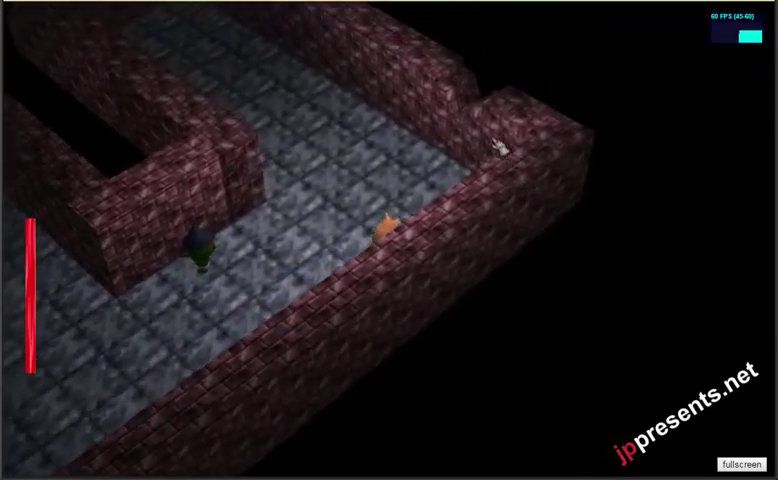
pyautogui.click(341, 218)
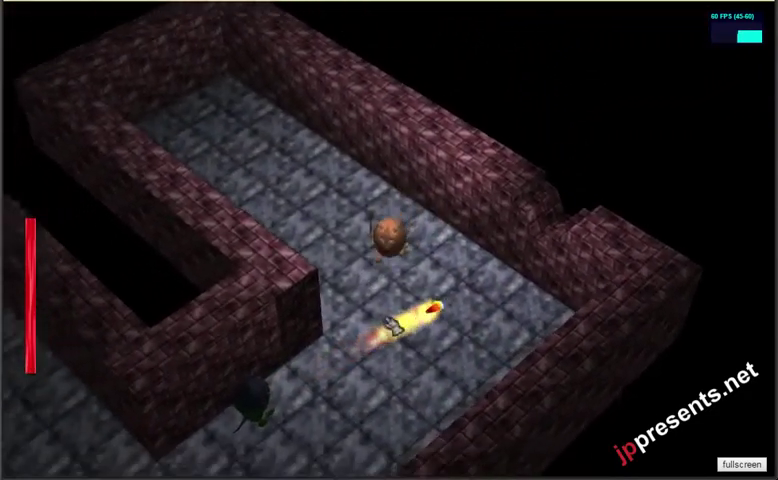
# - Keep circling the brick chamber near the green caster, dodging its fireballs
pyautogui.click(455, 339)
pyautogui.click(400, 356)
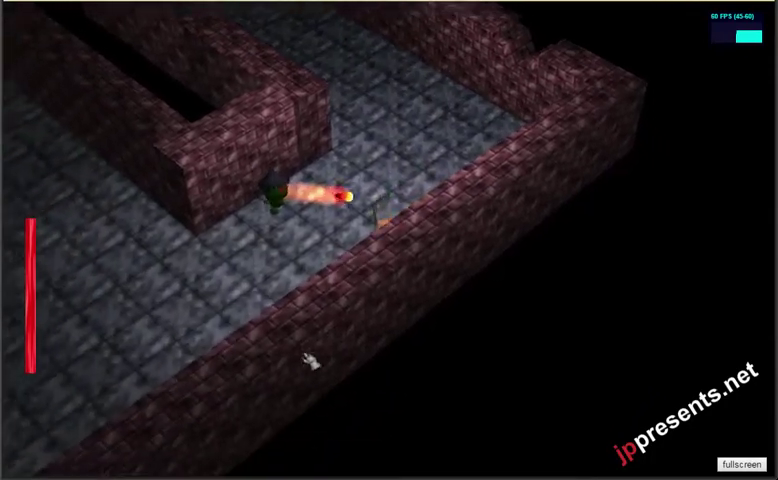
pyautogui.click(230, 340)
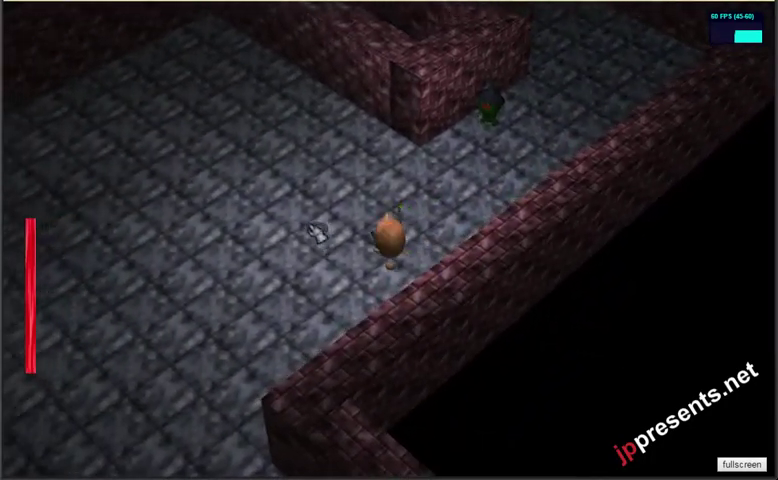
pyautogui.click(314, 231)
pyautogui.click(412, 278)
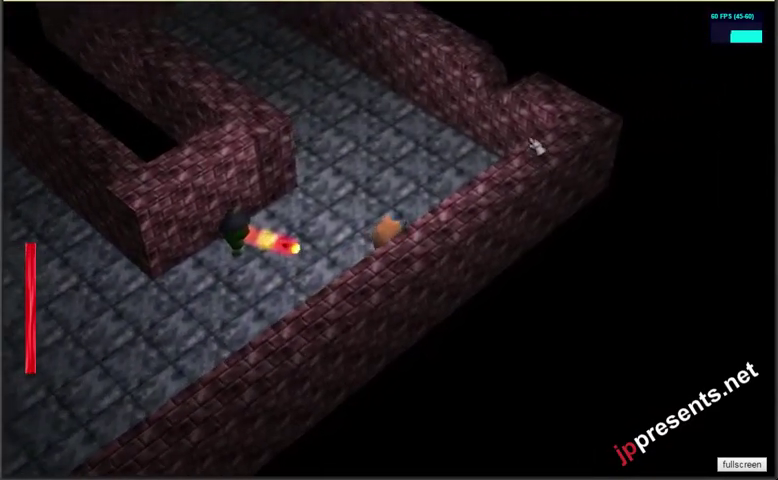
pyautogui.click(347, 148)
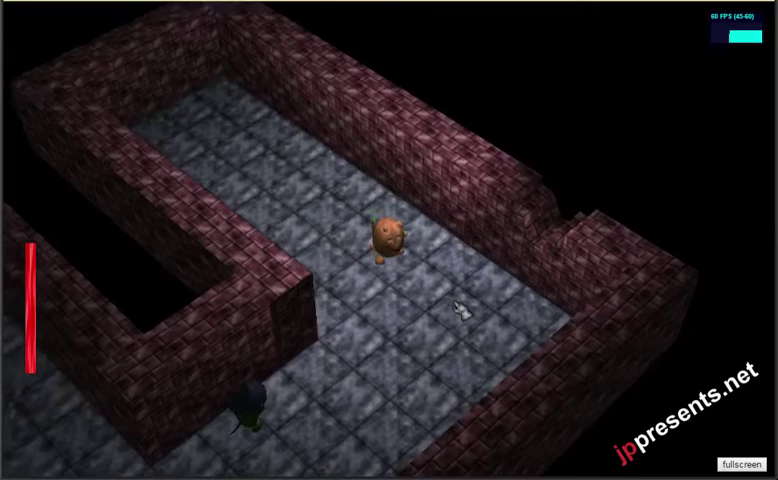
pyautogui.click(477, 325)
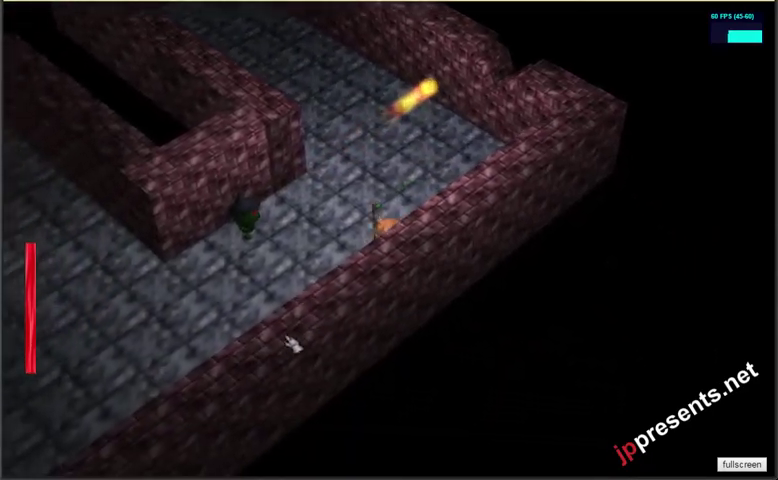
pyautogui.click(292, 344)
pyautogui.click(551, 207)
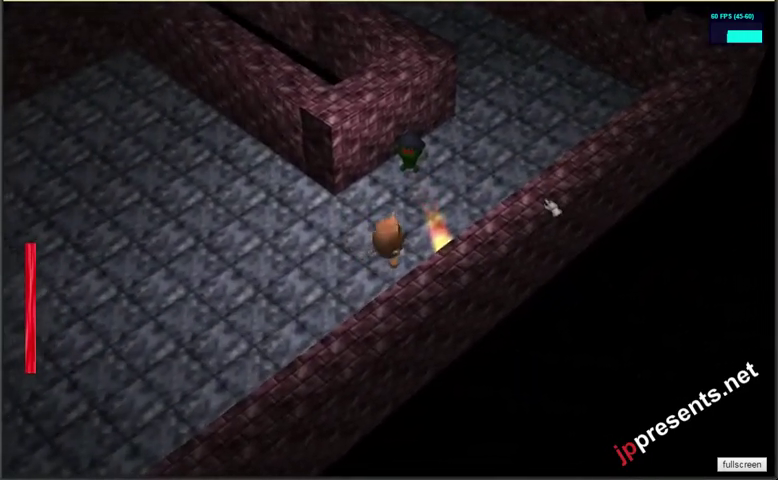
# - Walk the hero past the wall corner into the wide stone hall where the purple bat appears
pyautogui.click(521, 152)
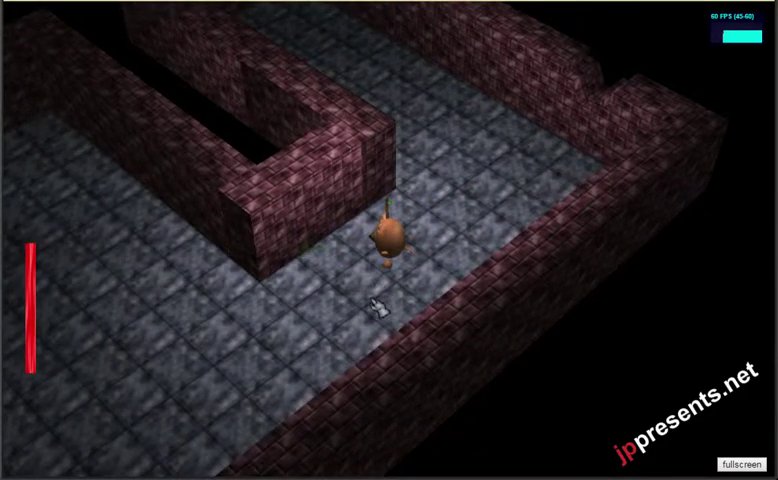
pyautogui.press('Up')
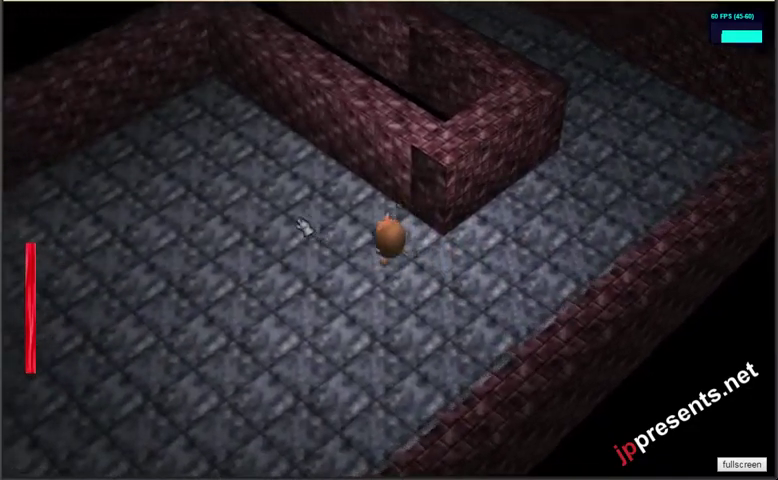
pyautogui.moveTo(303, 226)
pyautogui.mouseDown()
pyautogui.moveTo(375, 300)
pyautogui.moveTo(510, 305)
pyautogui.moveTo(282, 196)
pyautogui.moveTo(234, 264)
pyautogui.moveTo(234, 321)
pyautogui.moveTo(316, 365)
pyautogui.moveTo(418, 388)
pyautogui.moveTo(474, 386)
pyautogui.moveTo(655, 295)
pyautogui.moveTo(601, 198)
pyautogui.moveTo(428, 272)
pyautogui.moveTo(454, 280)
pyautogui.mouseUp()
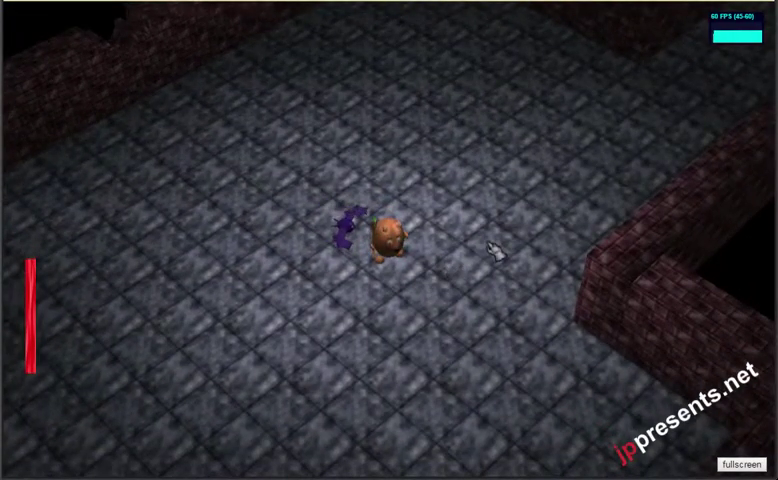
# - Steer the hero around the stone hall while the purple bat swoops in and backs off
pyautogui.moveTo(507, 188)
pyautogui.mouseDown()
pyautogui.moveTo(491, 156)
pyautogui.moveTo(352, 122)
pyautogui.moveTo(241, 142)
pyautogui.moveTo(262, 268)
pyautogui.moveTo(373, 308)
pyautogui.moveTo(417, 282)
pyautogui.moveTo(443, 288)
pyautogui.mouseUp()
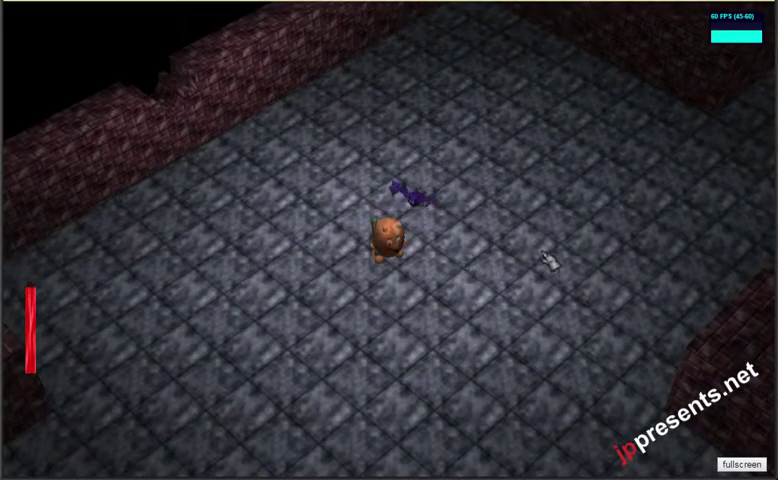
pyautogui.moveTo(583, 252)
pyautogui.mouseDown()
pyautogui.moveTo(564, 188)
pyautogui.moveTo(347, 260)
pyautogui.moveTo(378, 268)
pyautogui.mouseUp()
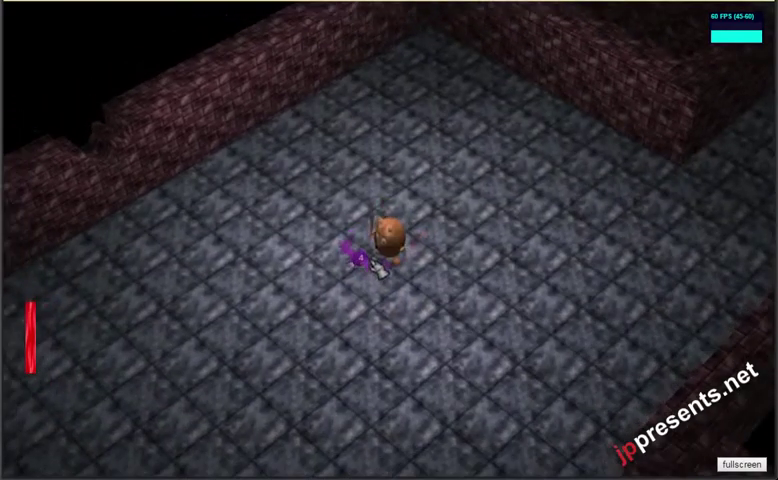
pyautogui.moveTo(357, 344)
pyautogui.mouseDown()
pyautogui.moveTo(363, 386)
pyautogui.moveTo(339, 396)
pyautogui.moveTo(283, 391)
pyautogui.moveTo(260, 356)
pyautogui.moveTo(330, 257)
pyautogui.moveTo(360, 258)
pyautogui.moveTo(243, 292)
pyautogui.moveTo(258, 344)
pyautogui.mouseUp()
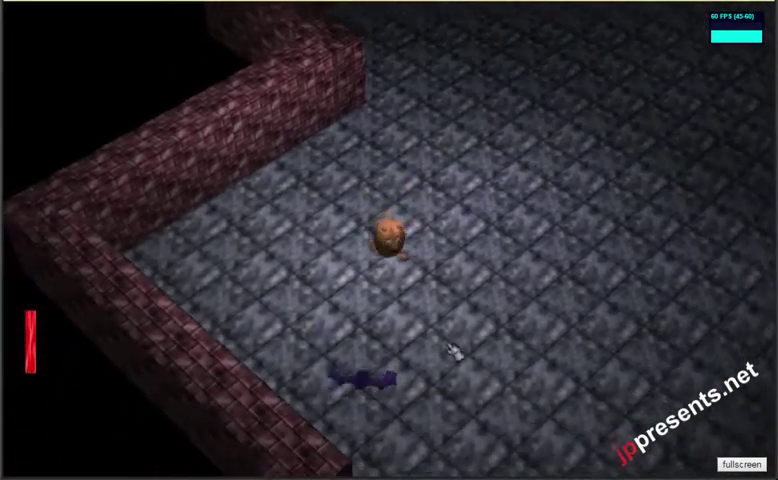
# - Steer the hero past the wall corner and down through the rooms to the fireball-casting goblins
pyautogui.moveTo(453, 350)
pyautogui.mouseDown()
pyautogui.moveTo(544, 248)
pyautogui.moveTo(472, 146)
pyautogui.moveTo(365, 215)
pyautogui.moveTo(402, 318)
pyautogui.mouseUp()
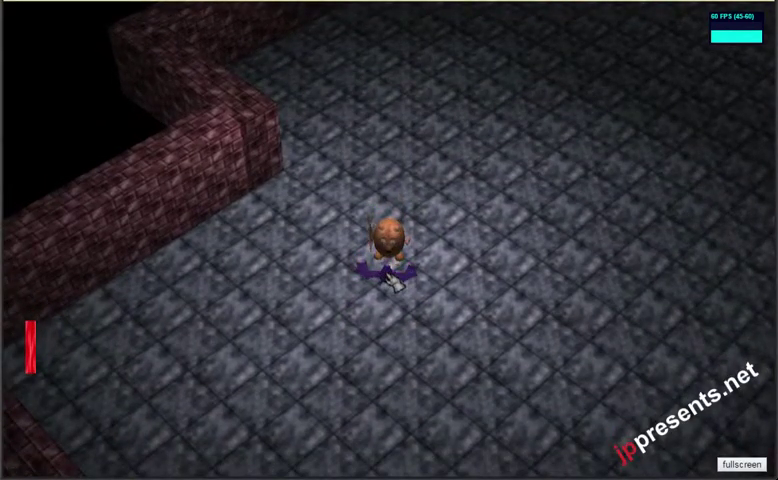
pyautogui.moveTo(390, 349)
pyautogui.mouseDown()
pyautogui.moveTo(439, 377)
pyautogui.moveTo(457, 376)
pyautogui.moveTo(422, 372)
pyautogui.mouseUp()
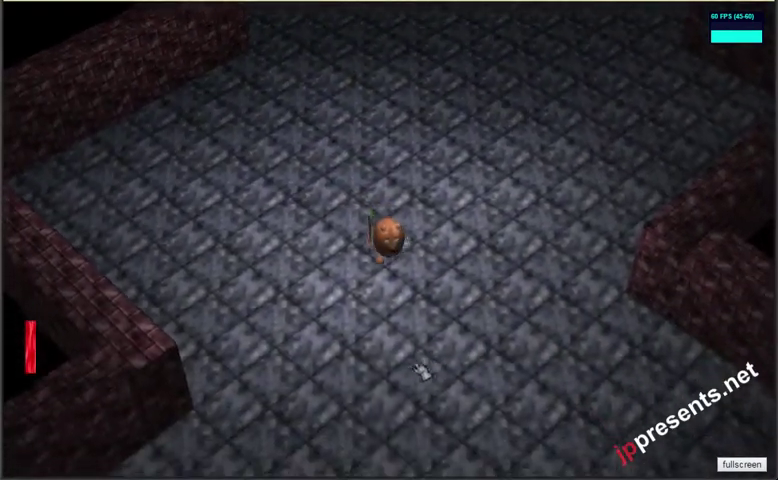
pyautogui.moveTo(367, 373)
pyautogui.mouseDown()
pyautogui.moveTo(309, 372)
pyautogui.moveTo(383, 373)
pyautogui.mouseUp()
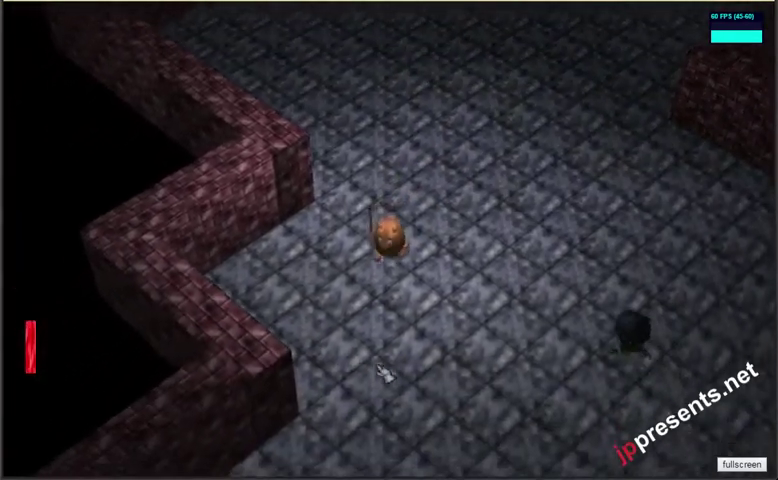
pyautogui.moveTo(510, 316)
pyautogui.mouseDown()
pyautogui.moveTo(401, 330)
pyautogui.moveTo(453, 332)
pyautogui.moveTo(361, 167)
pyautogui.moveTo(410, 160)
pyautogui.moveTo(509, 168)
pyautogui.moveTo(551, 210)
pyautogui.moveTo(537, 313)
pyautogui.moveTo(497, 338)
pyautogui.mouseUp()
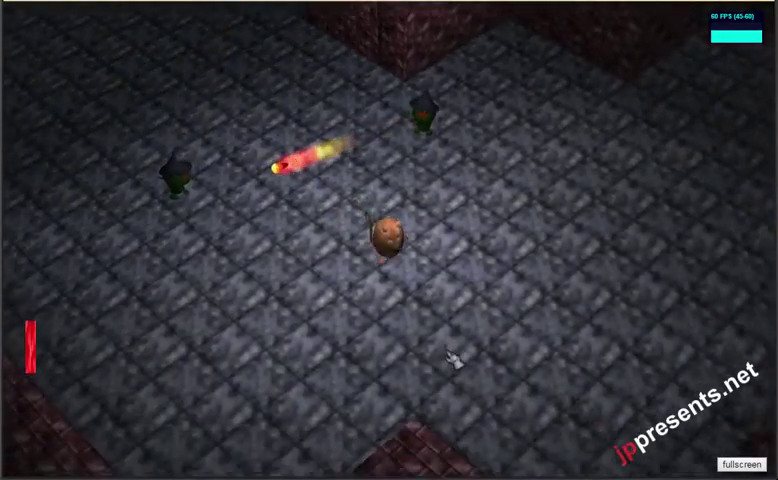
pyautogui.moveTo(453, 358)
pyautogui.mouseDown()
pyautogui.moveTo(327, 318)
pyautogui.moveTo(377, 196)
pyautogui.mouseUp()
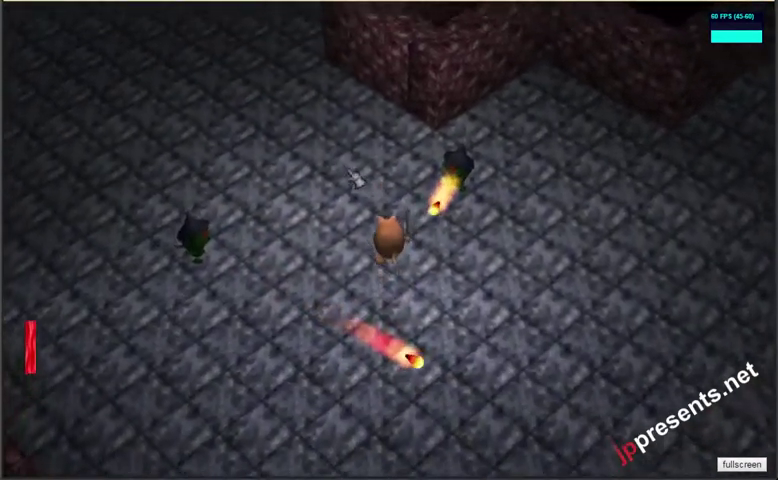